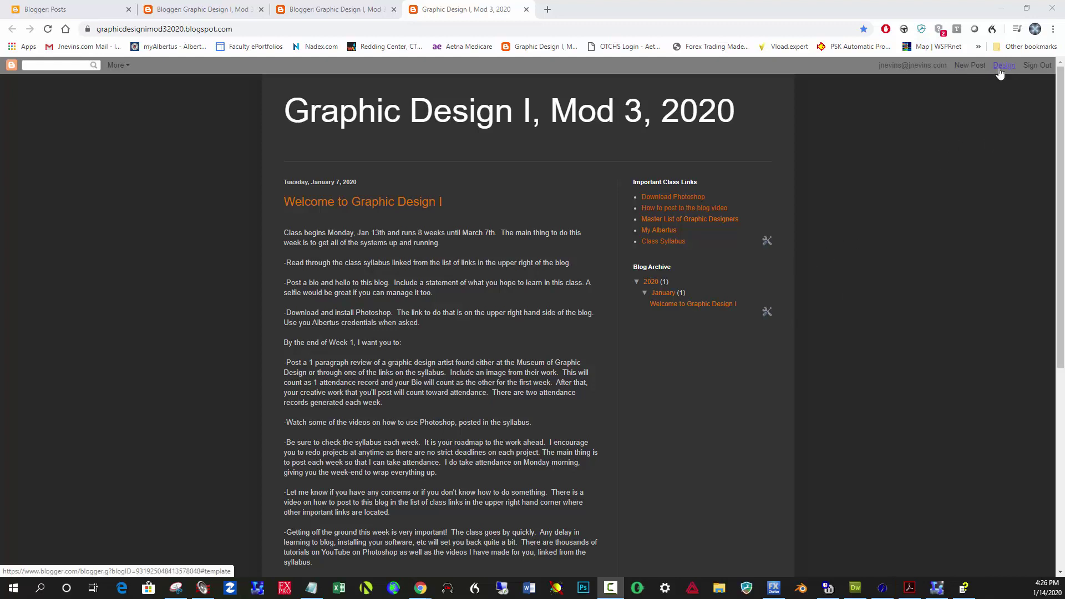
# Create a new post titled '1st Project' with the body line 'Here is what the first project looks like'.
pyautogui.click(968, 66)
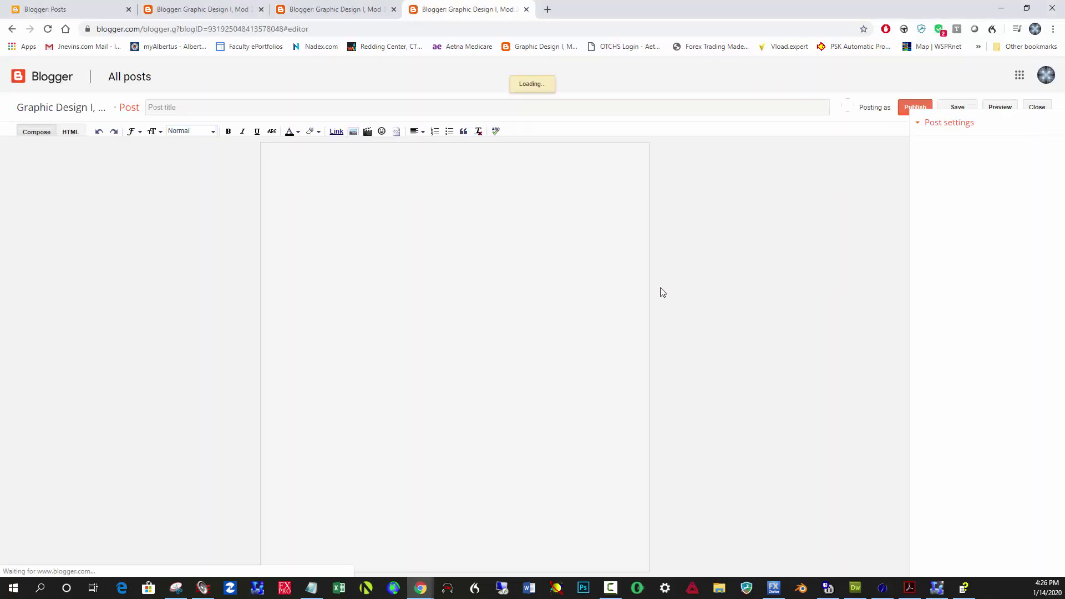
pyautogui.click(228, 108)
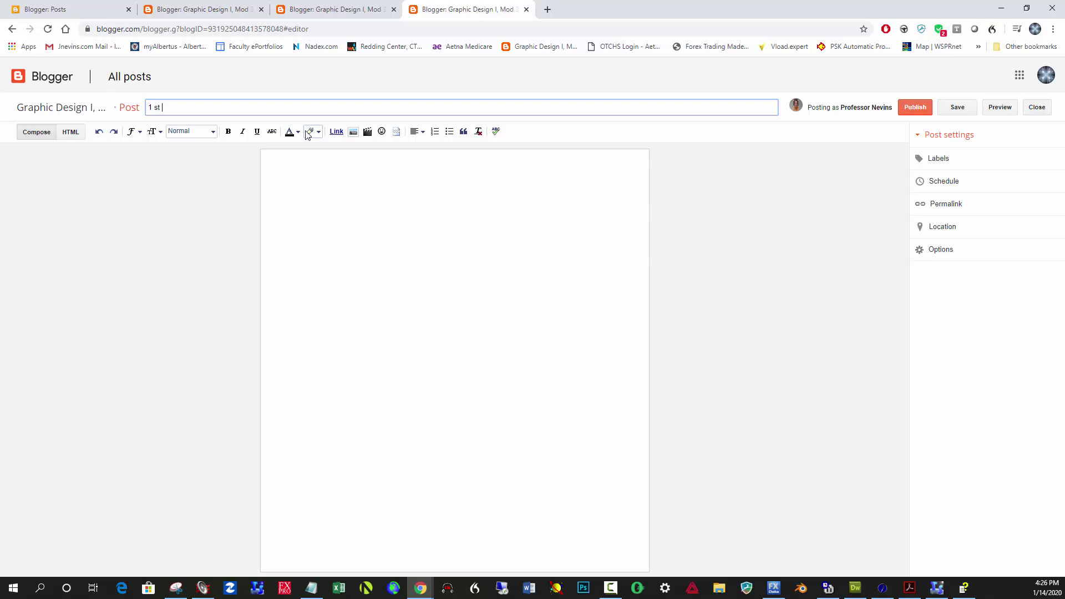
pyautogui.write('Project')
pyautogui.click(155, 109)
pyautogui.press('BackSpace')
pyautogui.click(353, 194)
pyautogui.write('He')
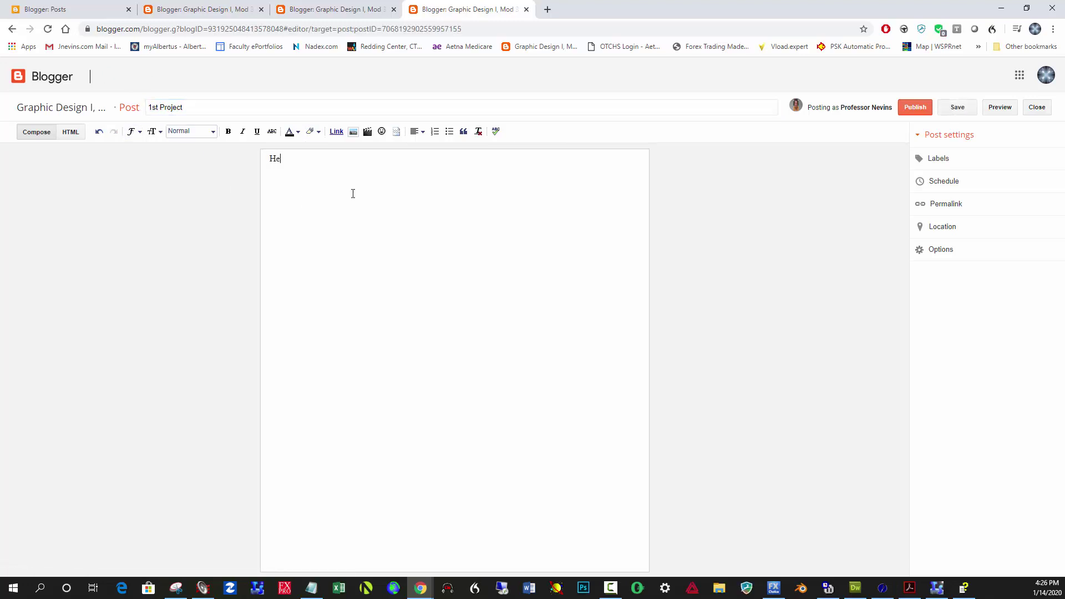
pyautogui.write('re is what the first project looks like')
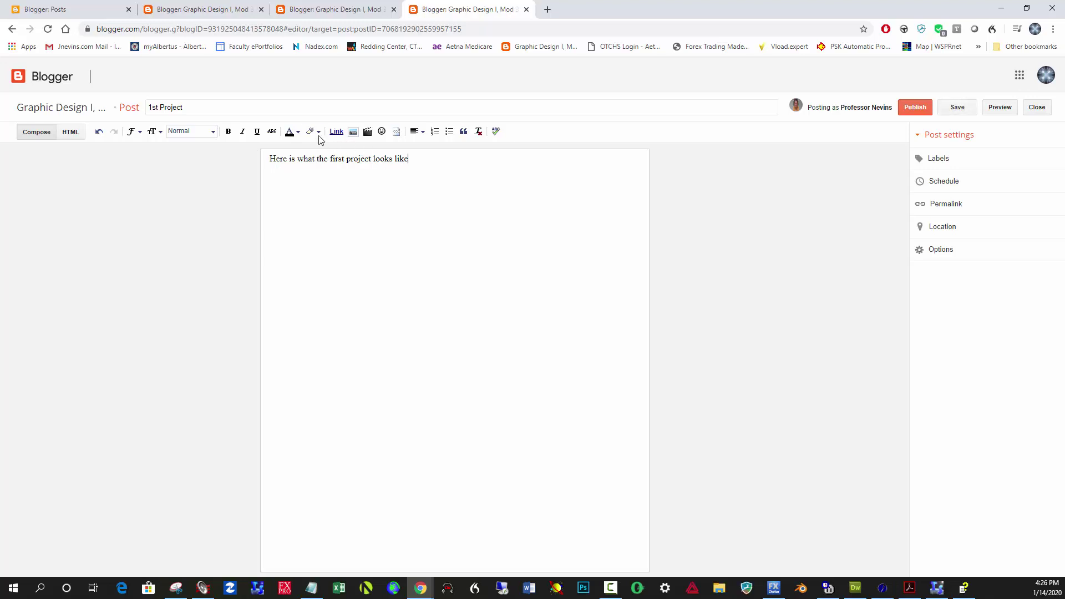
# Select the body line and make it a bold, italic Heading.
pyautogui.moveTo(412, 158); pyautogui.dragTo(269, 157)
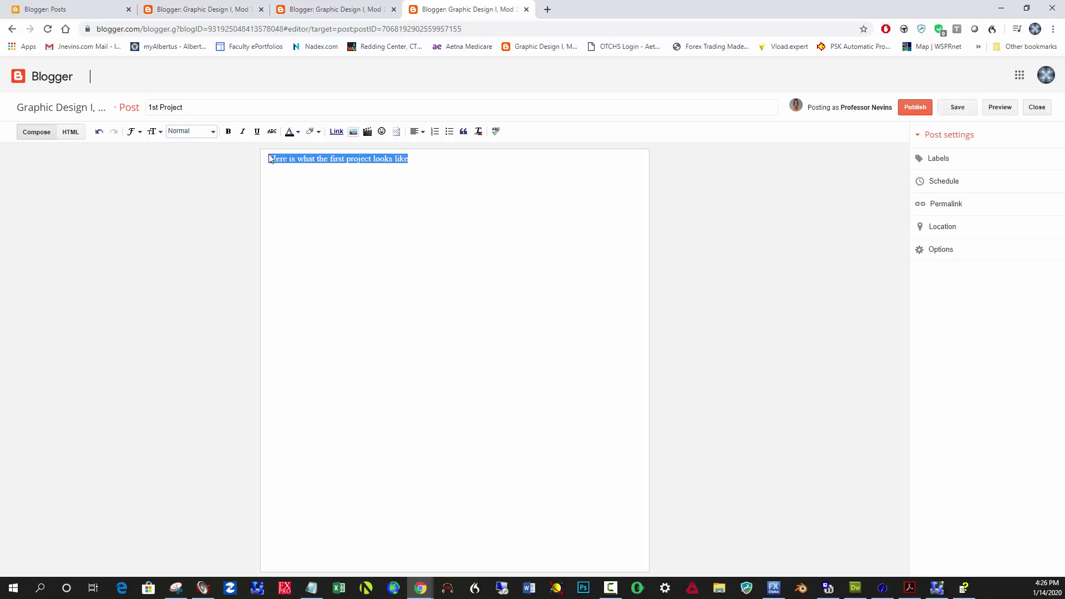
pyautogui.click(297, 134)
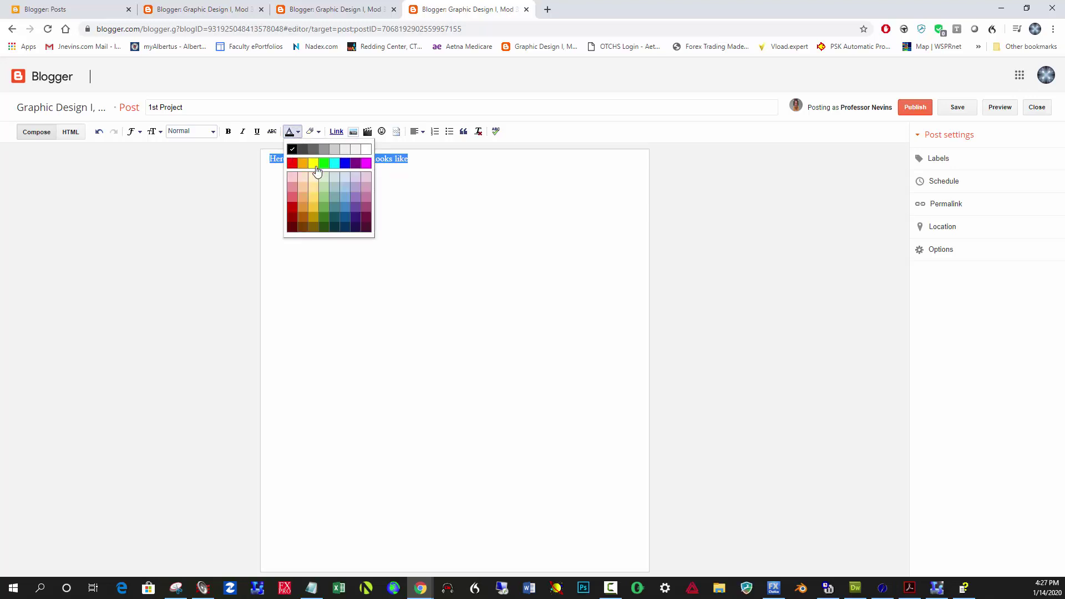
pyautogui.click(316, 133)
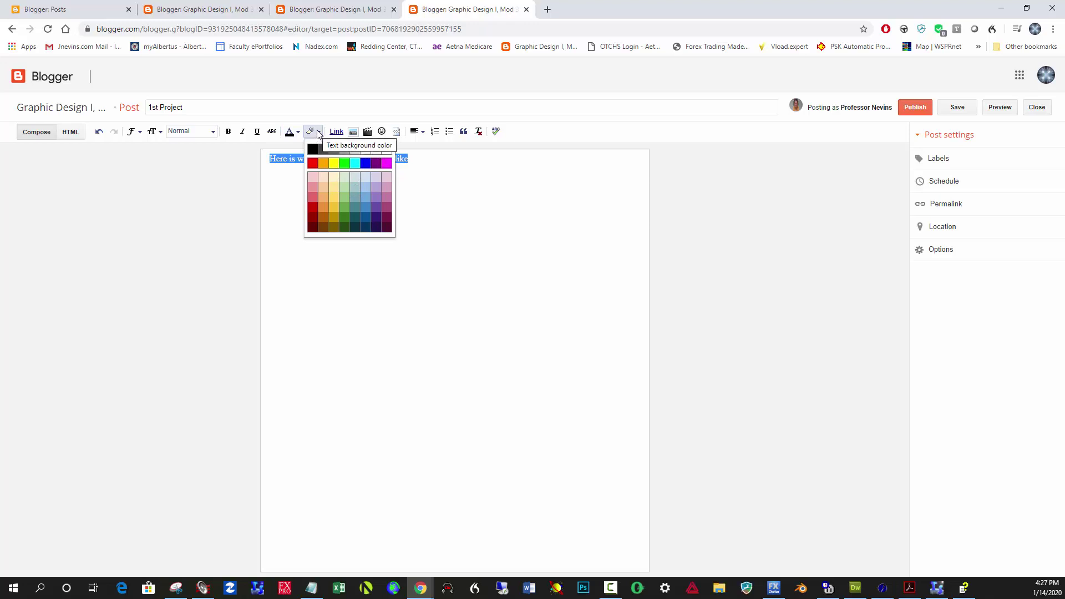
pyautogui.click(297, 133)
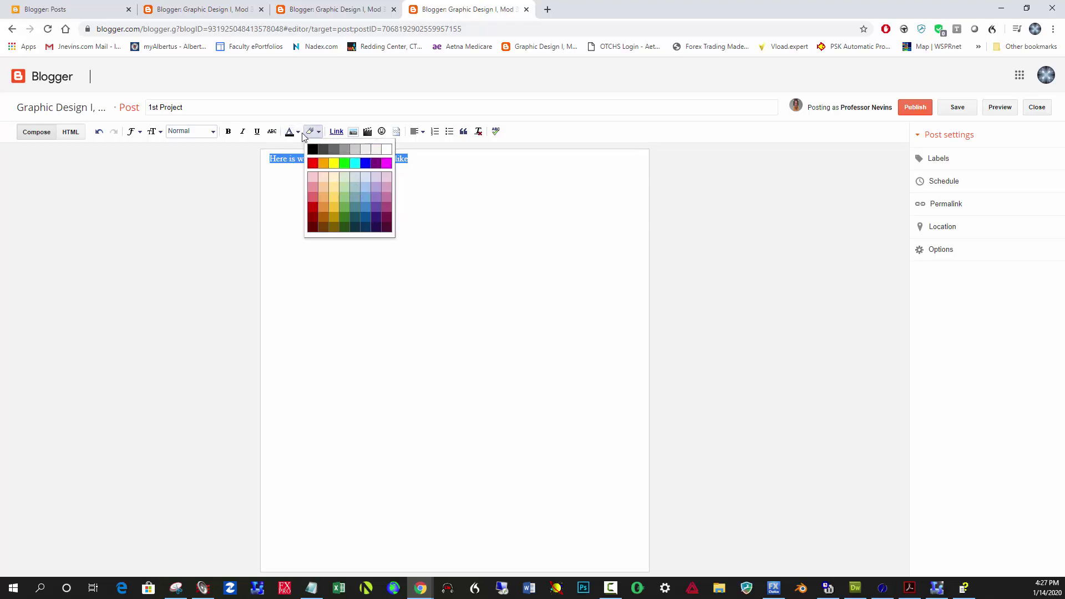
pyautogui.click(228, 131)
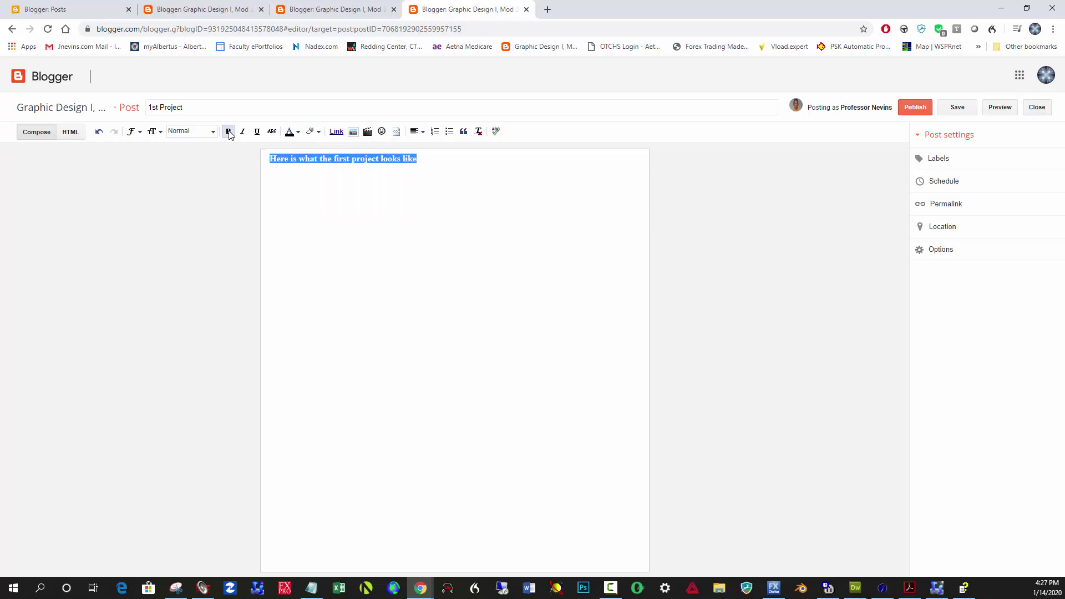
pyautogui.click(242, 131)
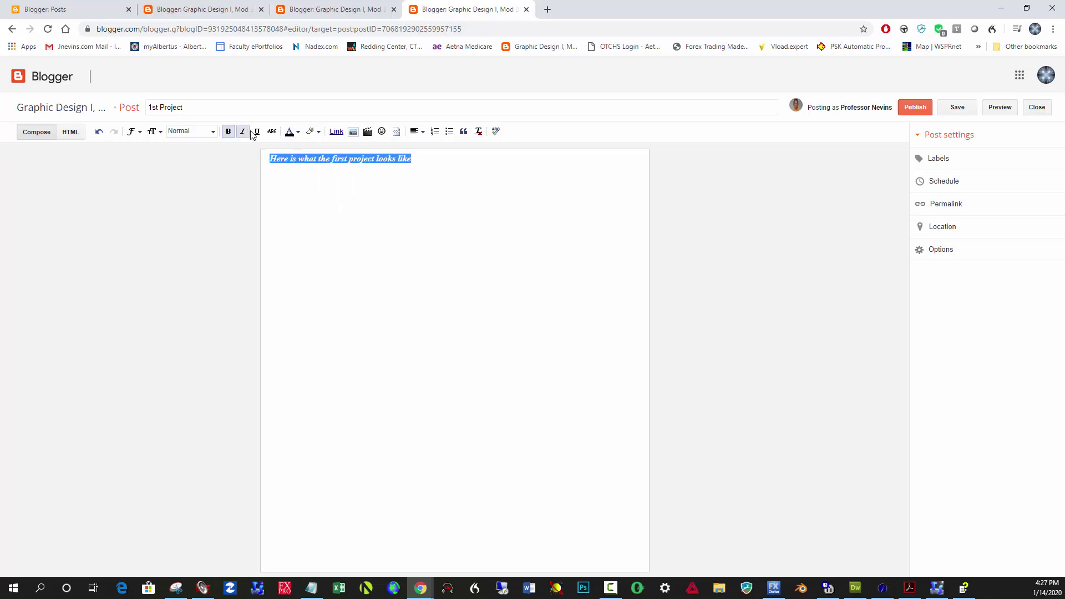
pyautogui.click(212, 132)
pyautogui.click(212, 132)
pyautogui.click(212, 132)
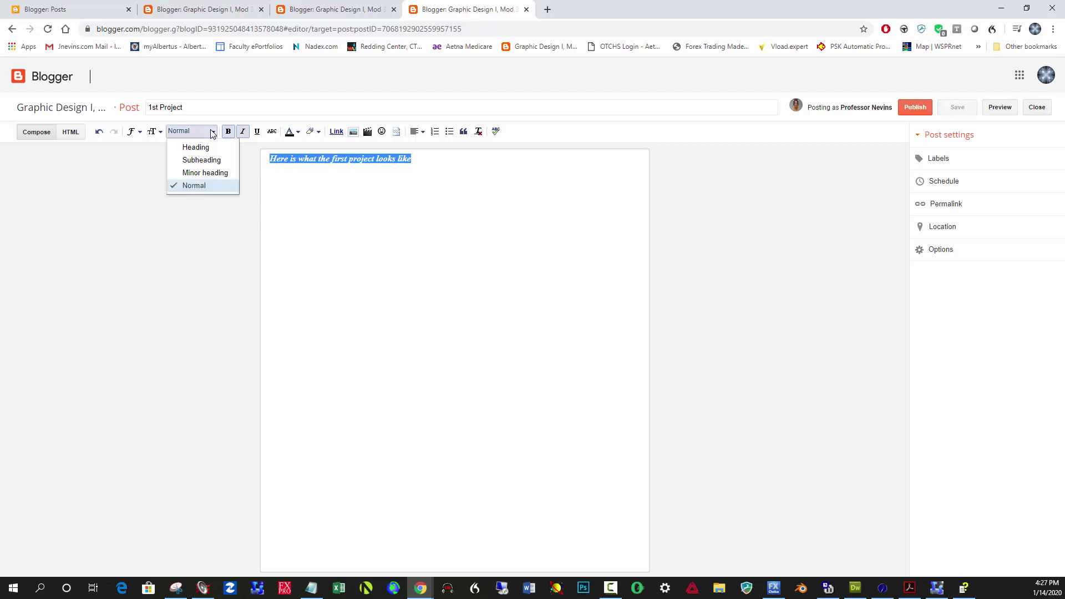
pyautogui.click(205, 148)
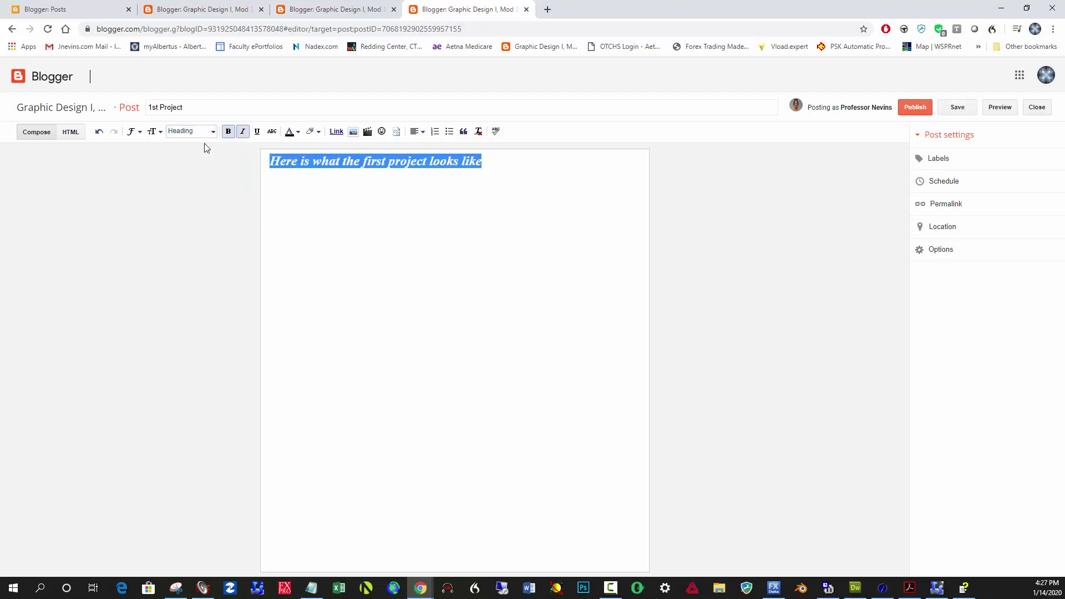
# Center-align the heading, then deselect it.
pyautogui.click(141, 133)
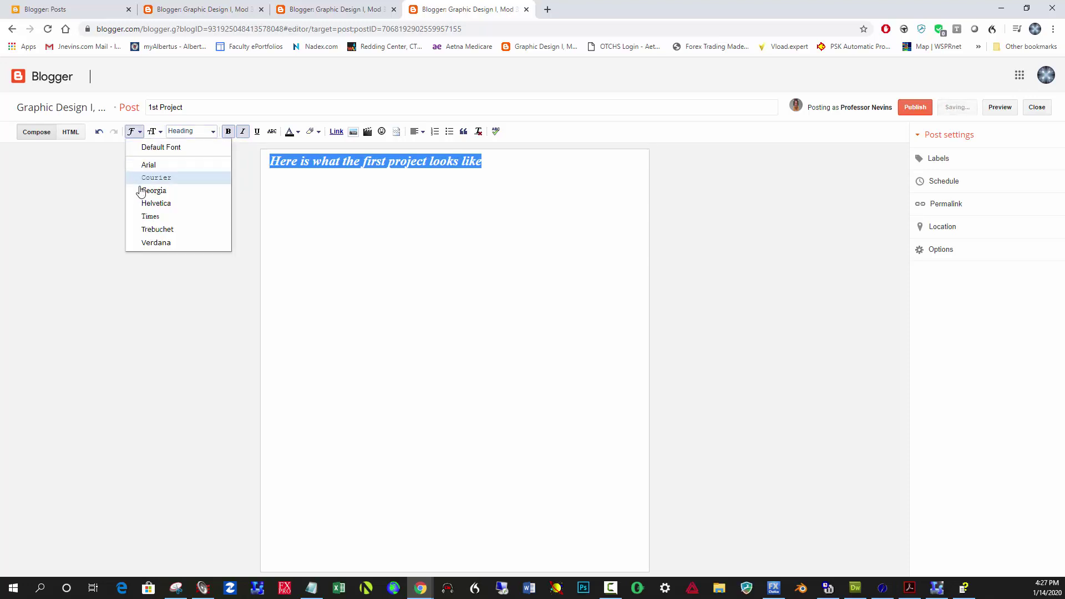
pyautogui.click(142, 134)
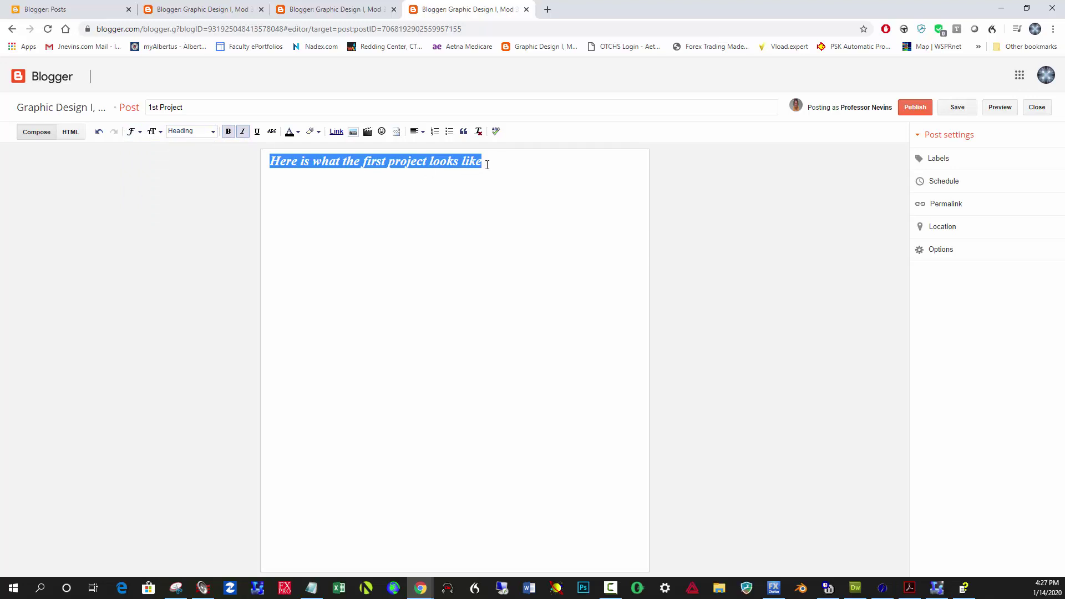
pyautogui.click(422, 136)
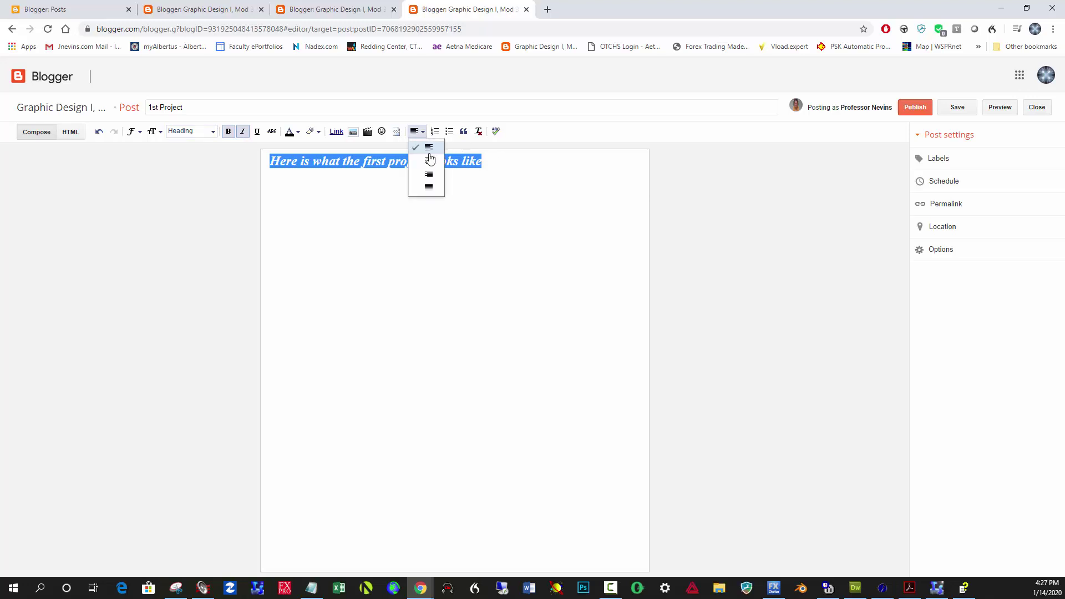
pyautogui.click(426, 159)
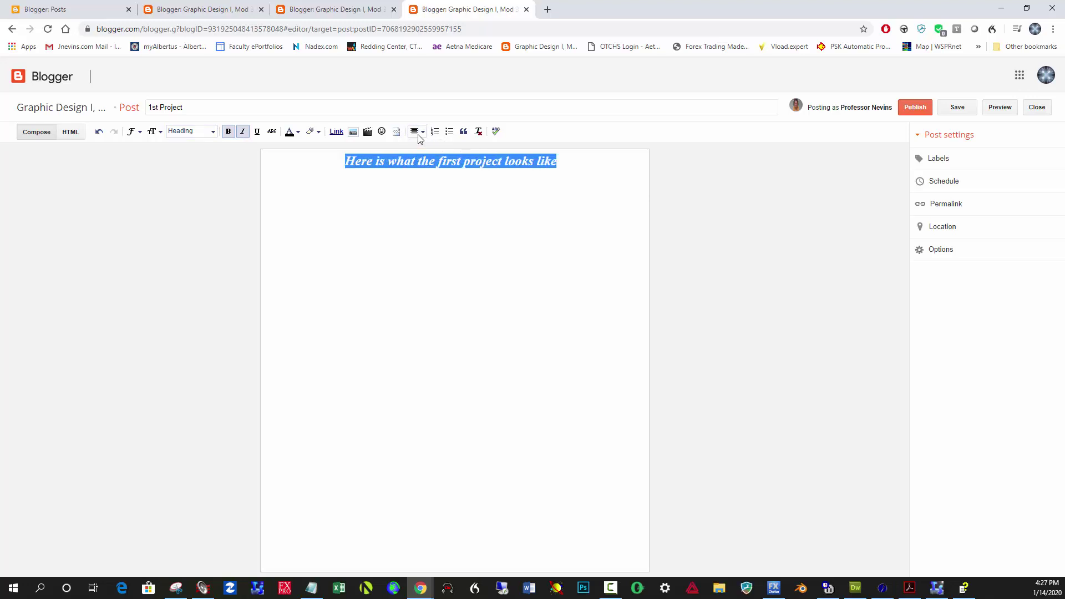
pyautogui.click(416, 131)
pyautogui.click(428, 173)
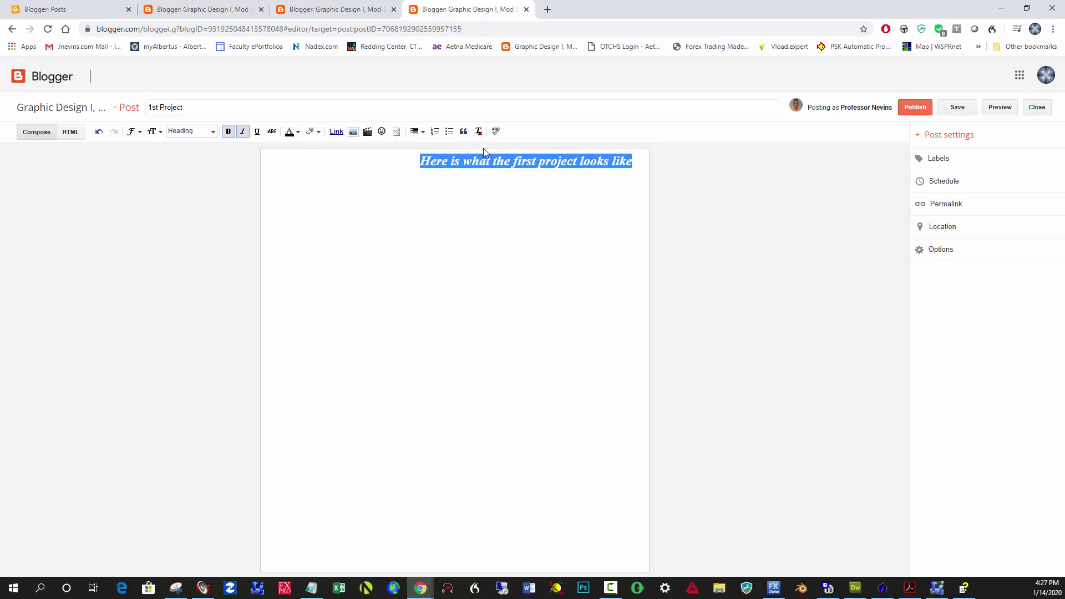
pyautogui.click(416, 132)
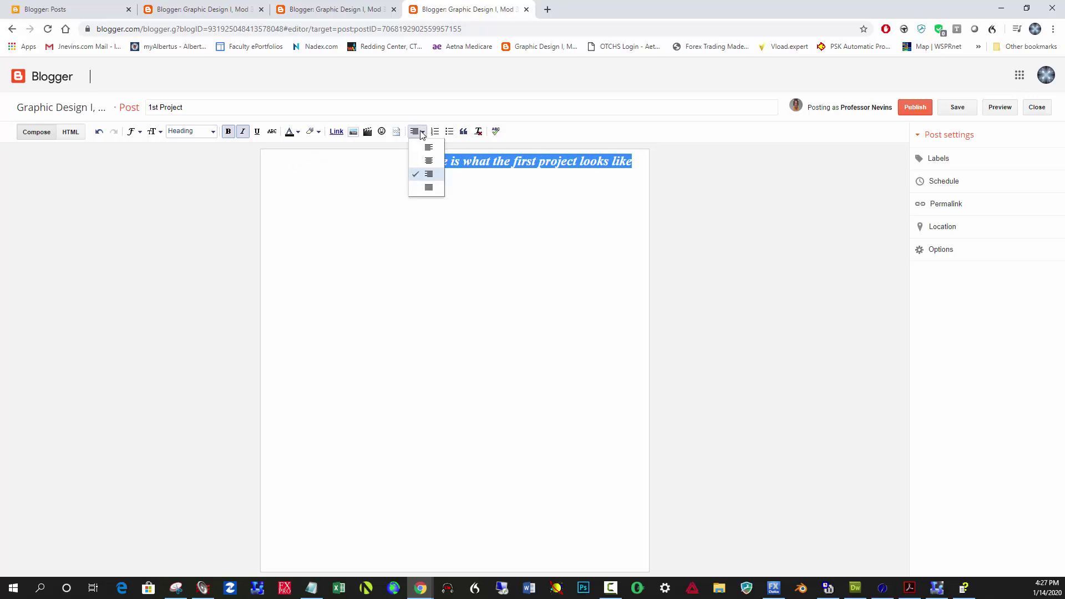
pyautogui.click(428, 160)
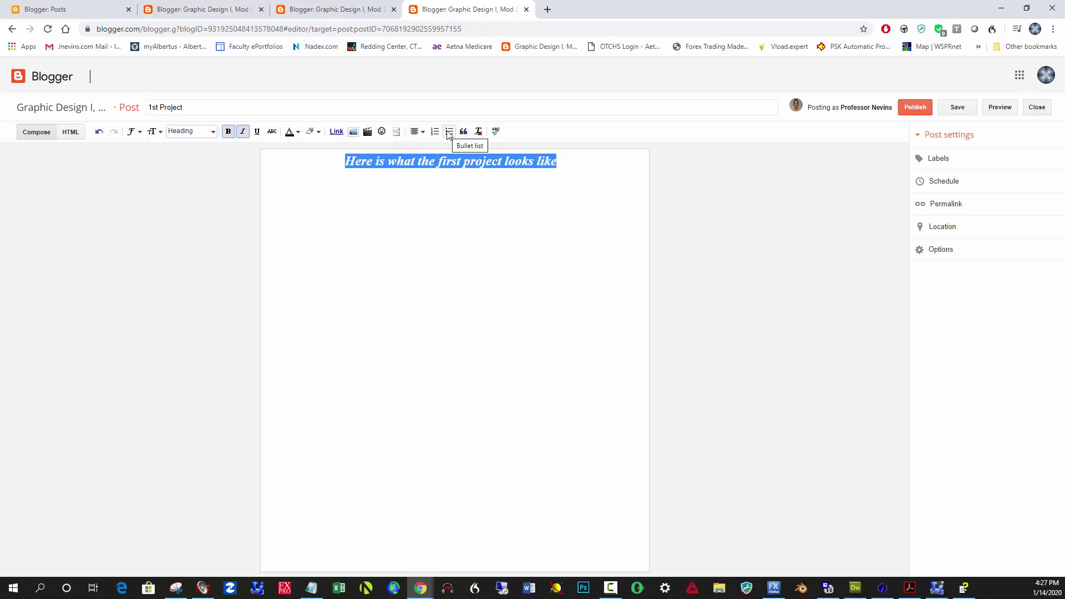
pyautogui.click(575, 163)
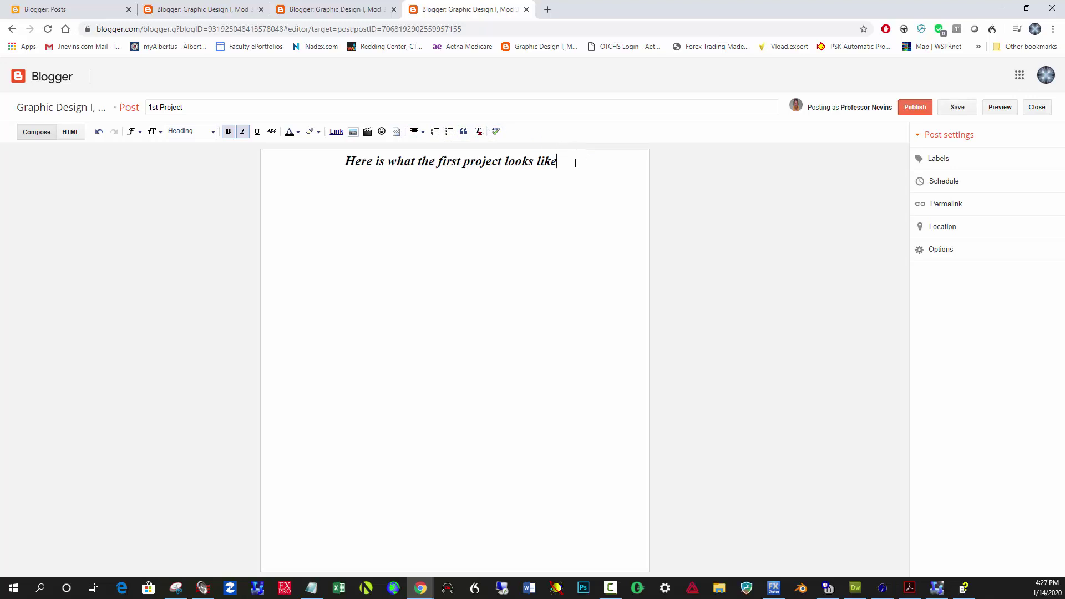
# On a new line below the heading, upload ARETHA.jpg from the Desktop as a post image.
pyautogui.press('Return')
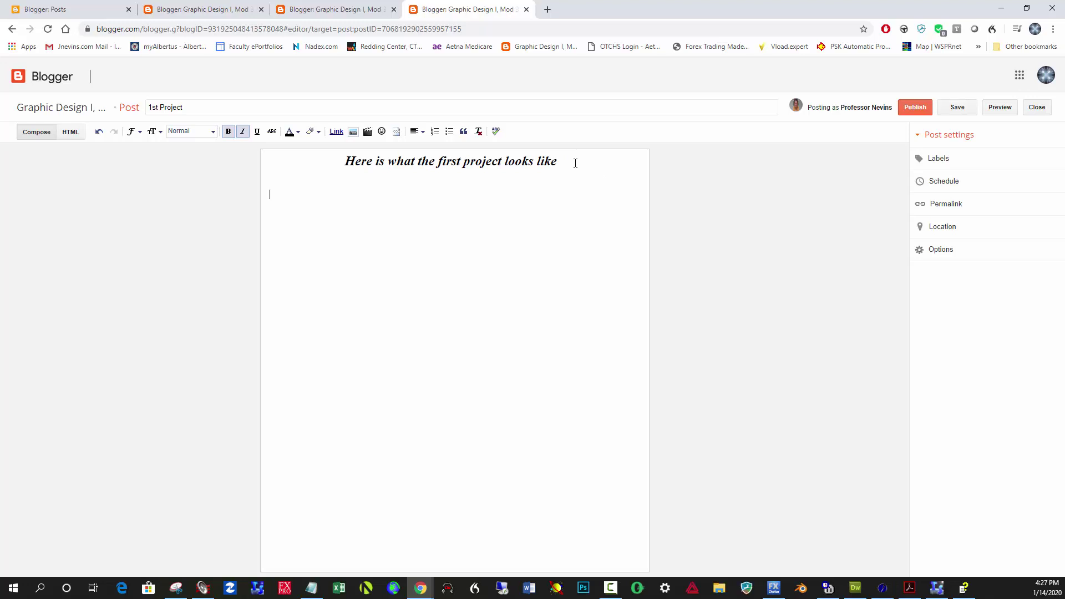
pyautogui.click(352, 132)
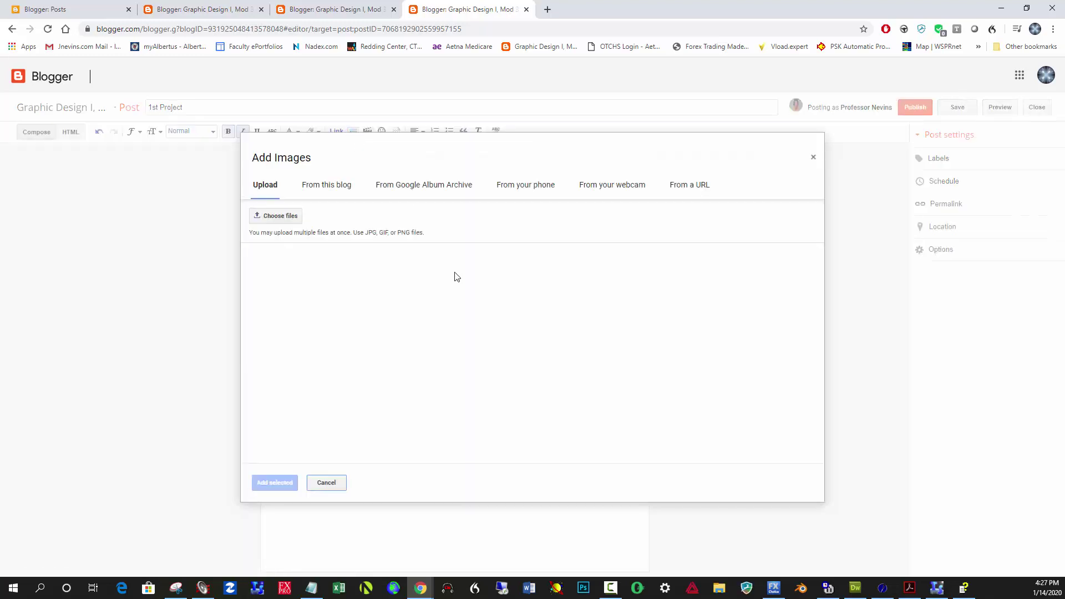
pyautogui.click(286, 218)
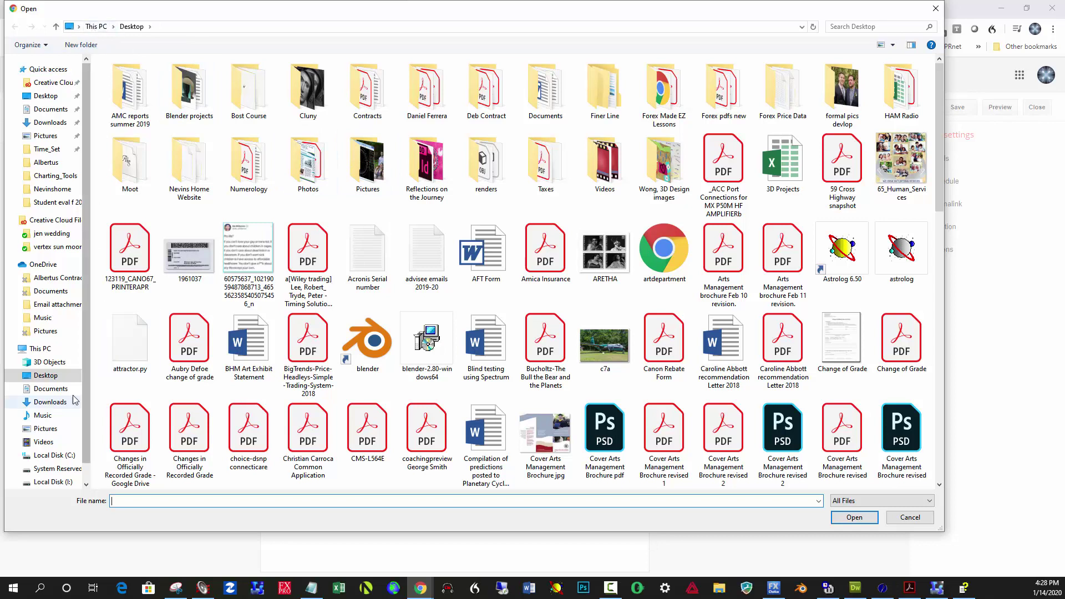
pyautogui.click(45, 350)
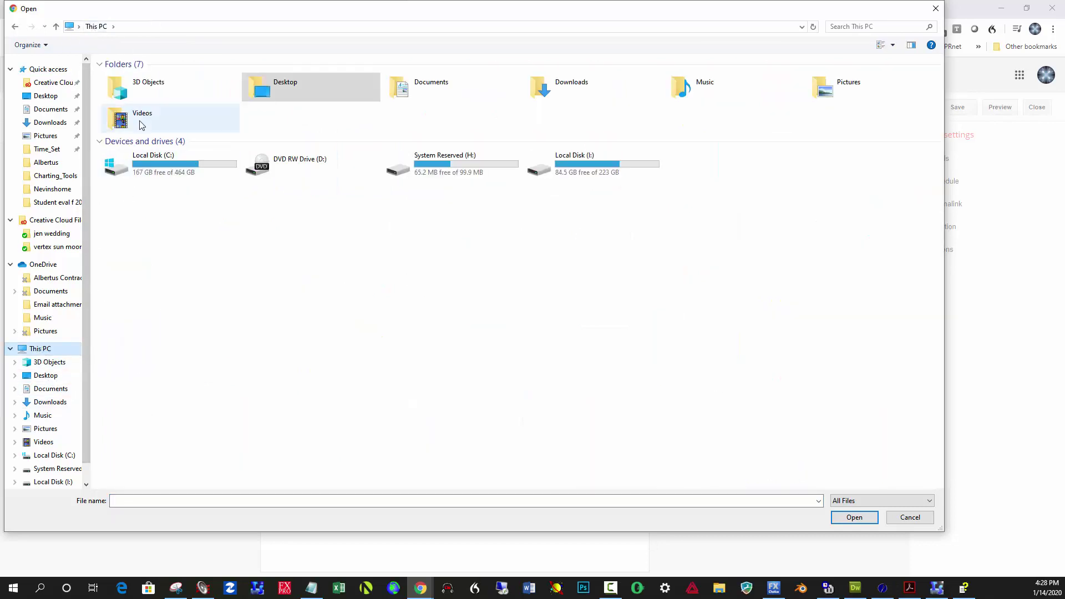
pyautogui.doubleClick(159, 157)
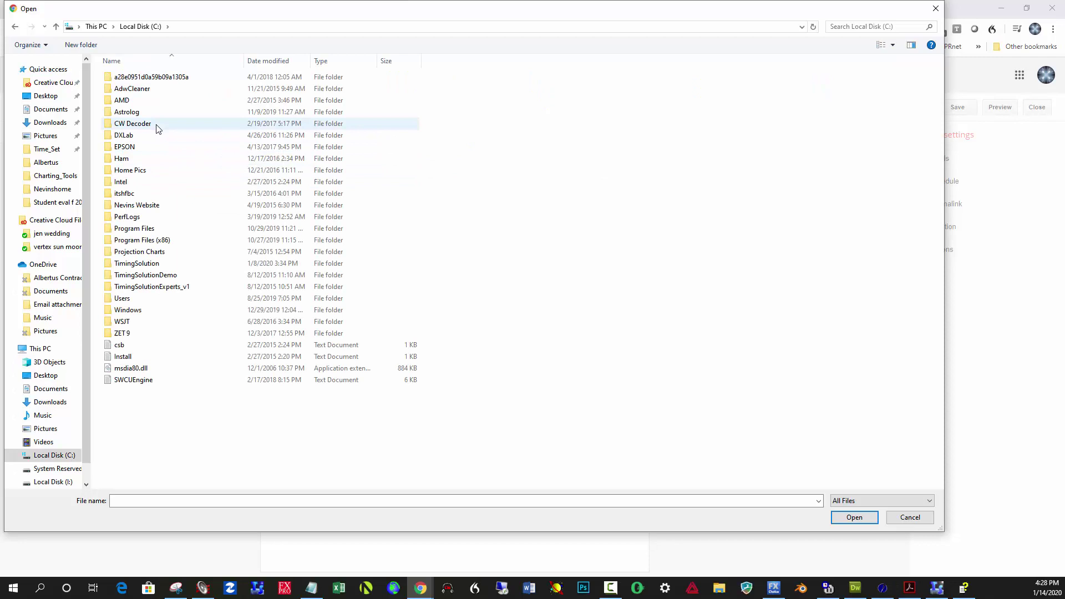
pyautogui.click(56, 428)
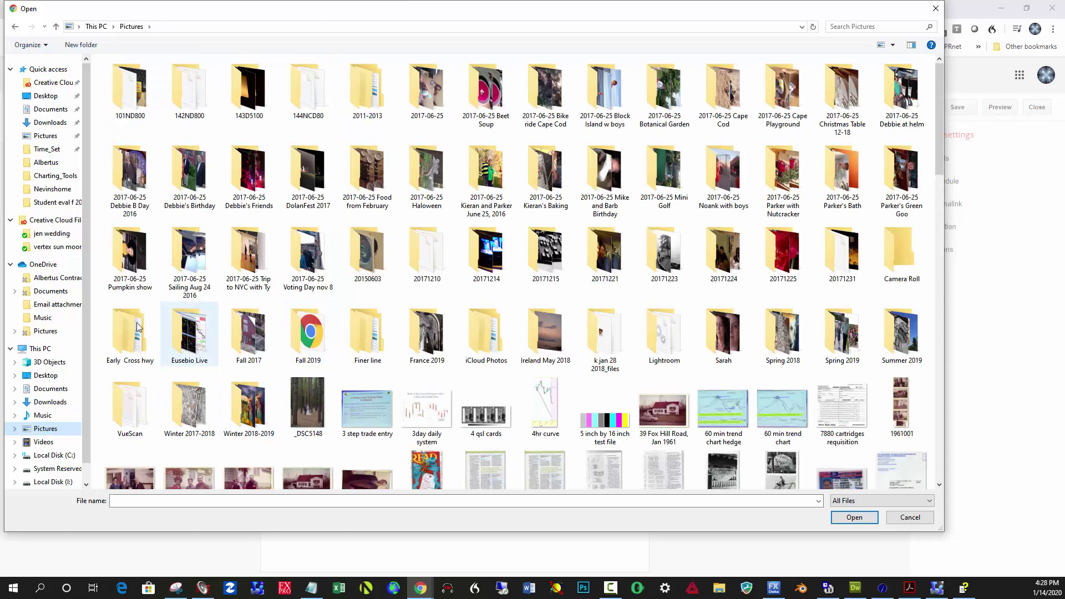
pyautogui.click(35, 375)
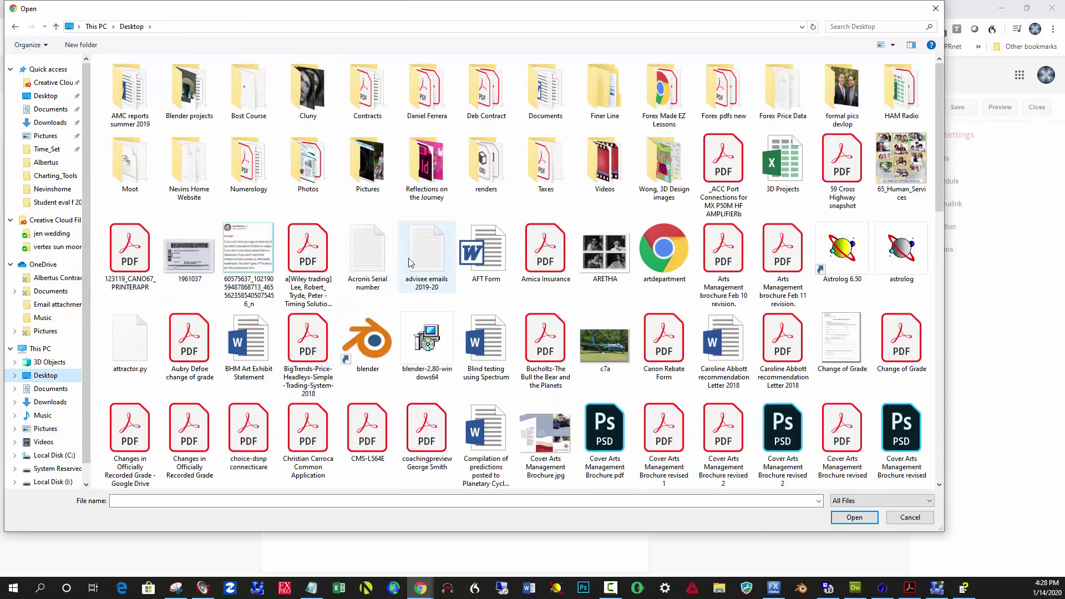
pyautogui.click(604, 265)
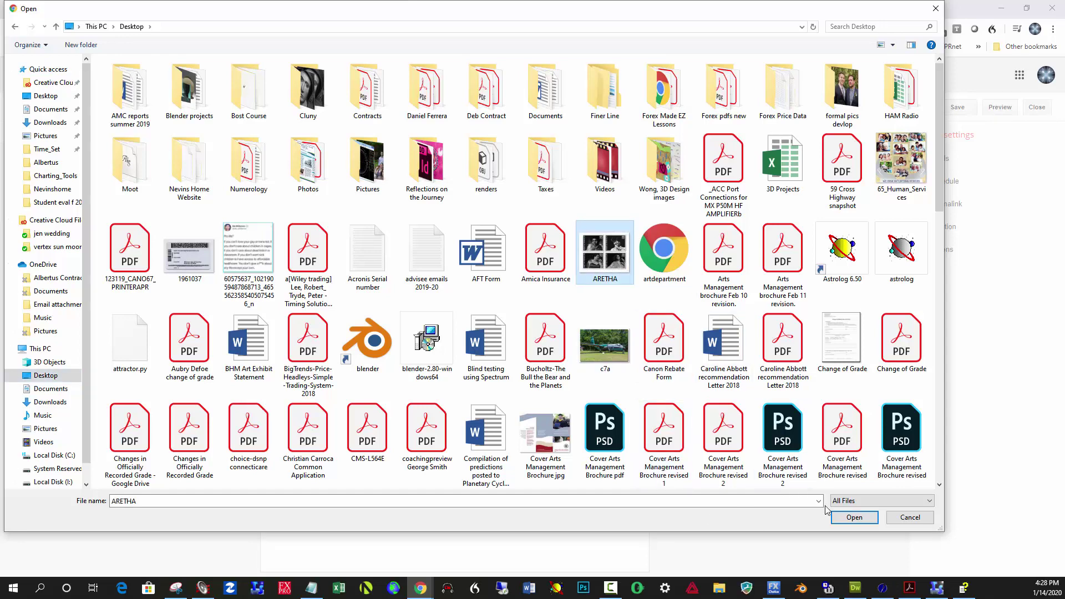
pyautogui.click(838, 518)
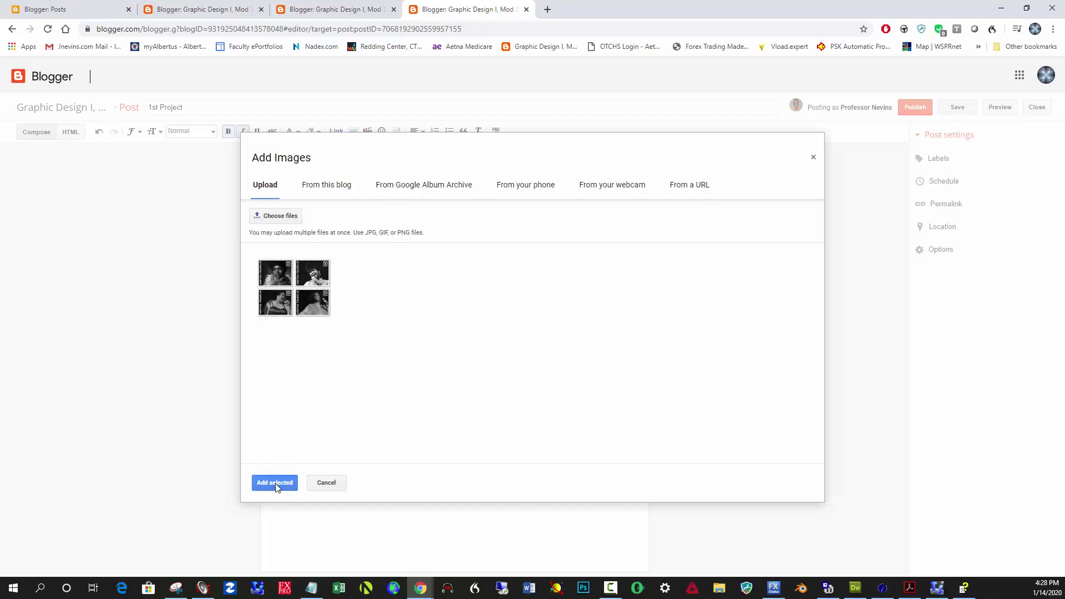
# Insert the uploaded ARETHA image into the post at Large size.
pyautogui.click(276, 484)
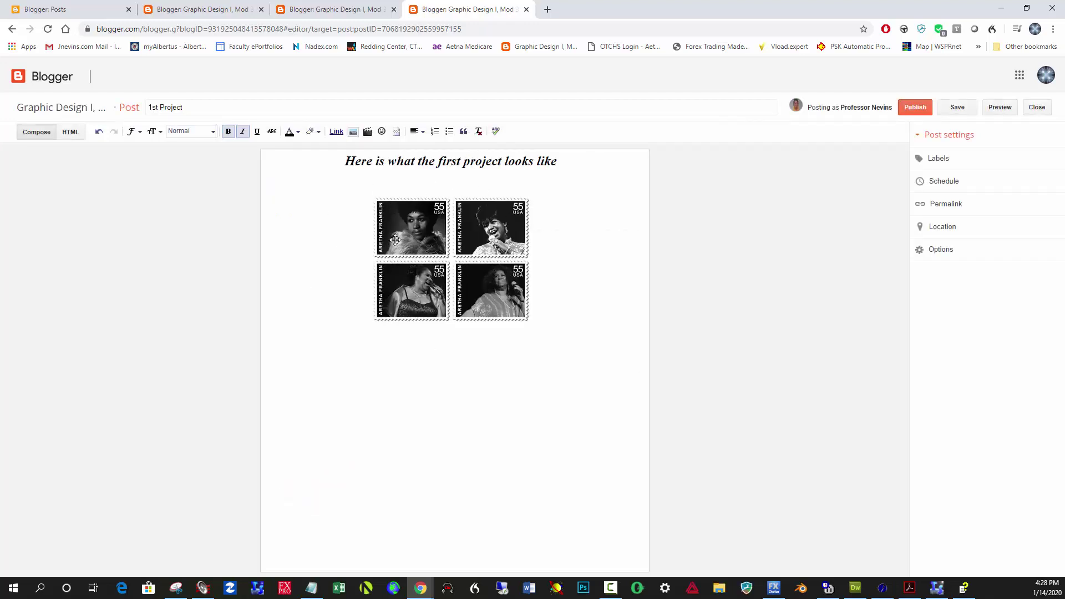
pyautogui.click(425, 260)
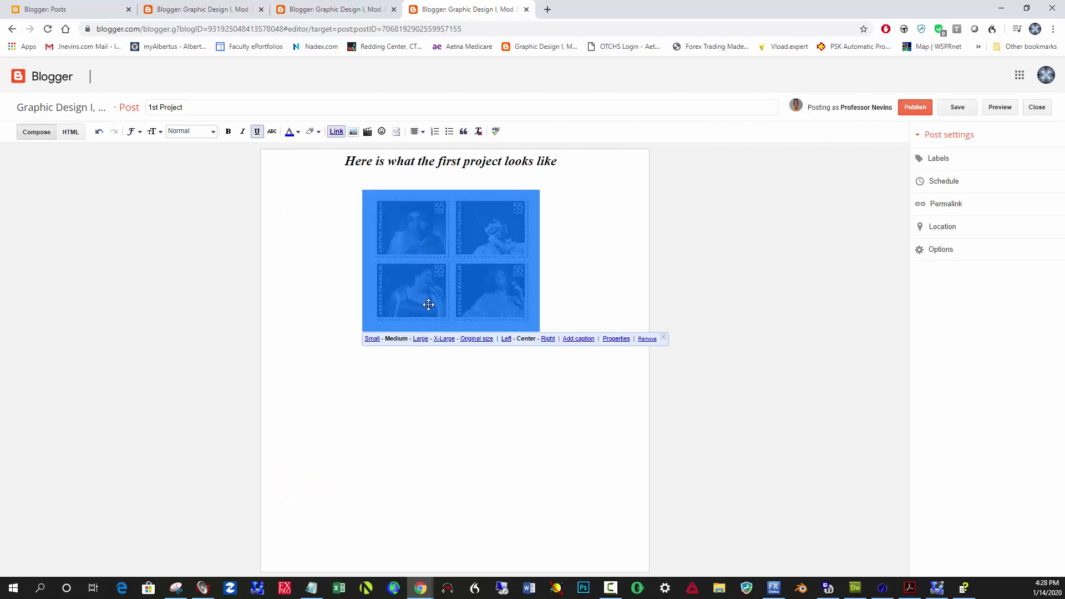
pyautogui.click(422, 339)
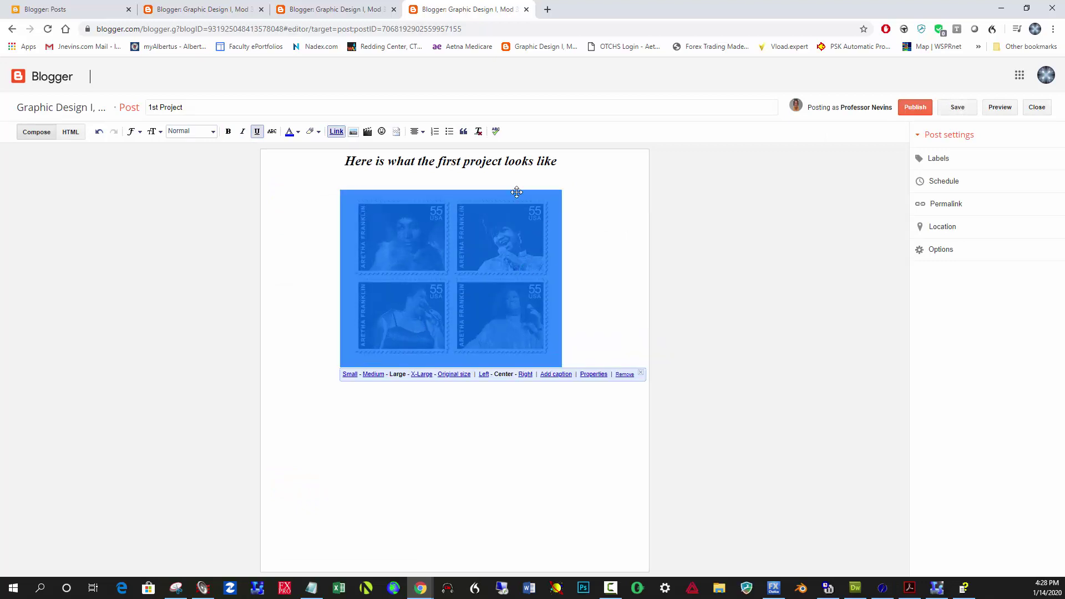
pyautogui.click(421, 375)
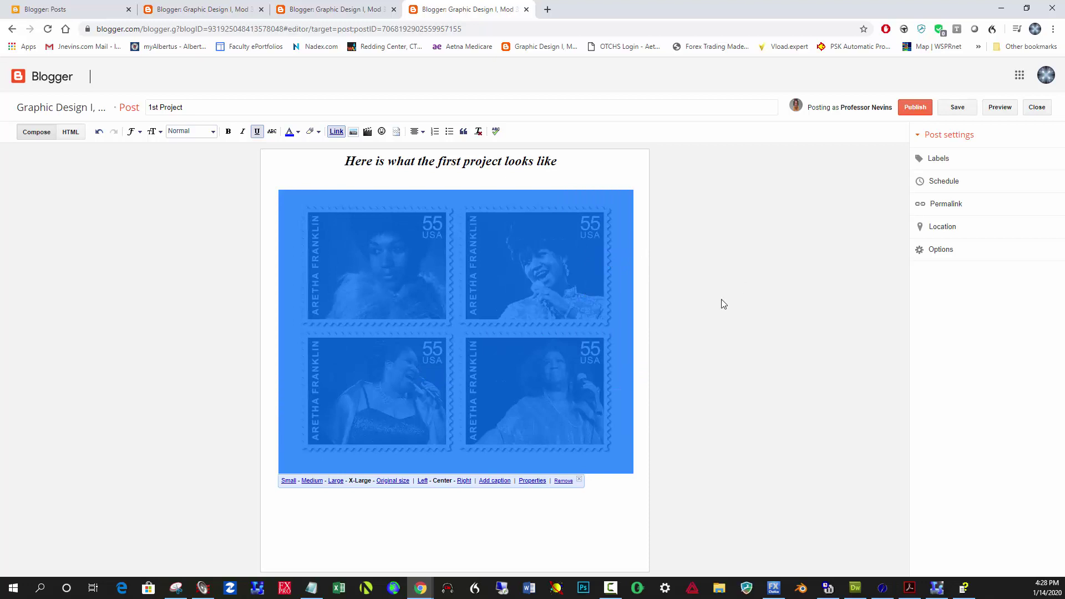
pyautogui.click(336, 480)
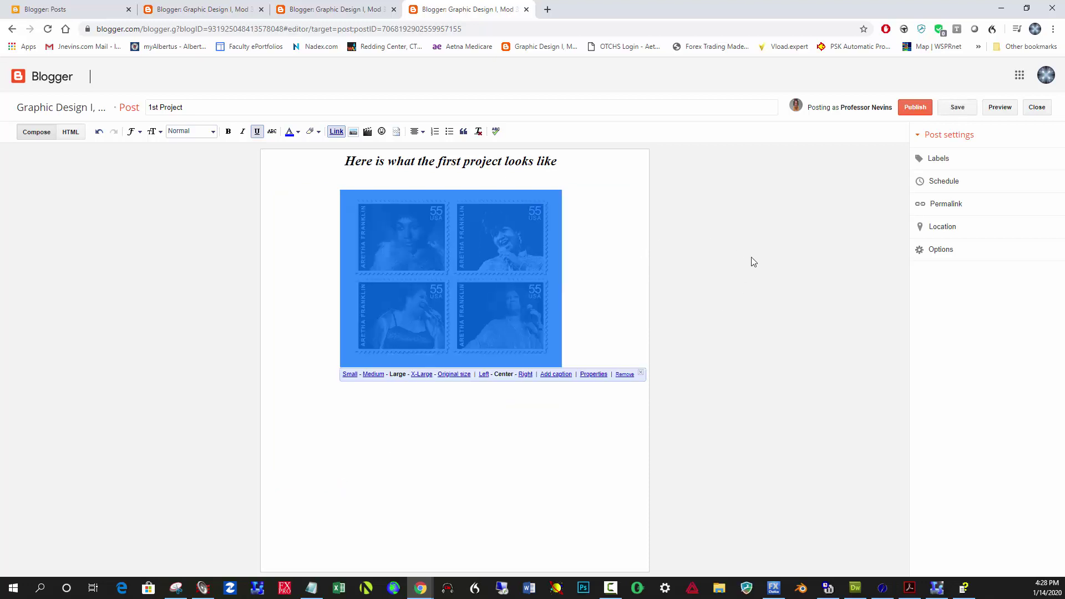
pyautogui.click(602, 288)
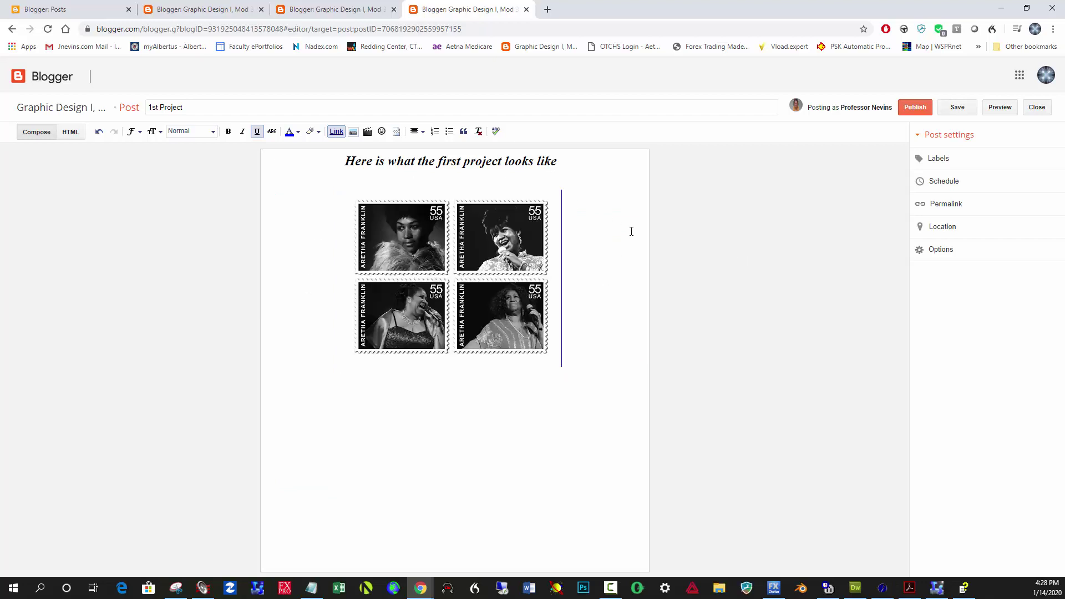
# Publish the 1st Project post and open the live blog in a new tab.
pyautogui.click(916, 108)
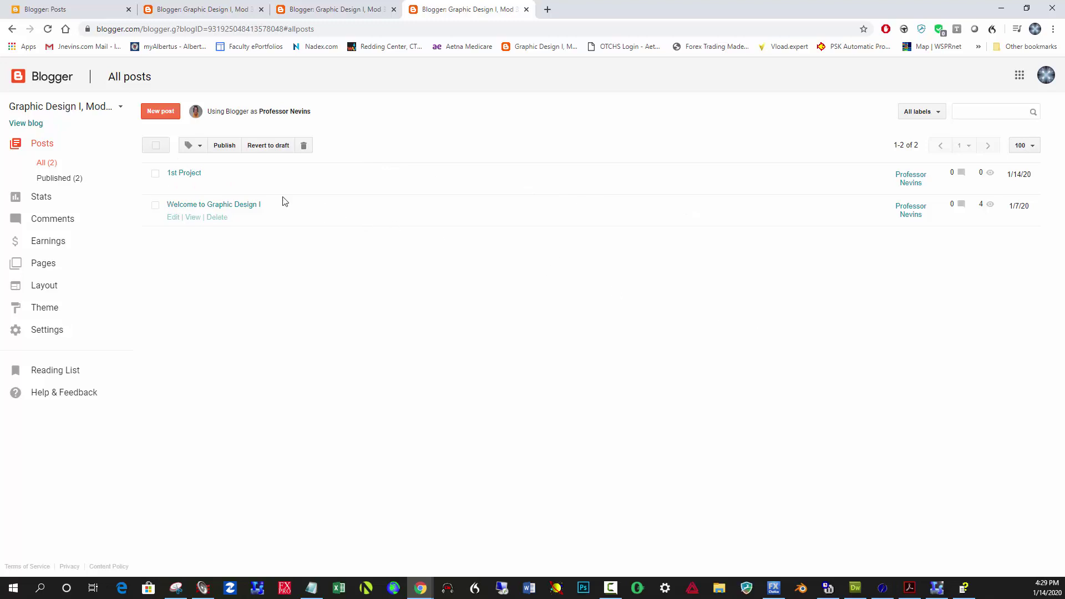
pyautogui.click(39, 127)
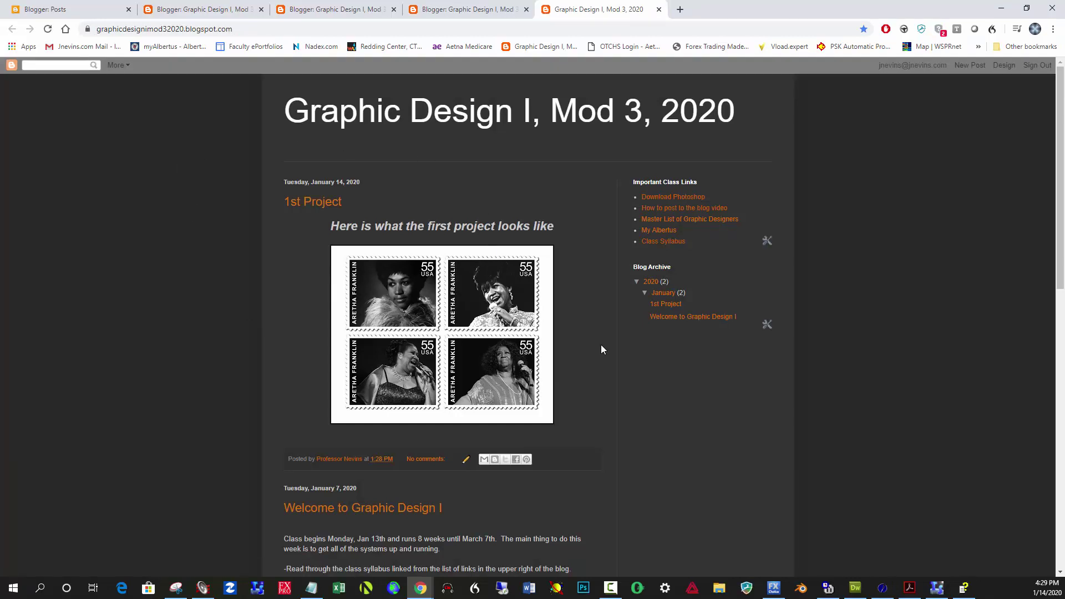
# Open the four-stamp Aretha Franklin image full size on the live blog.
pyautogui.click(467, 316)
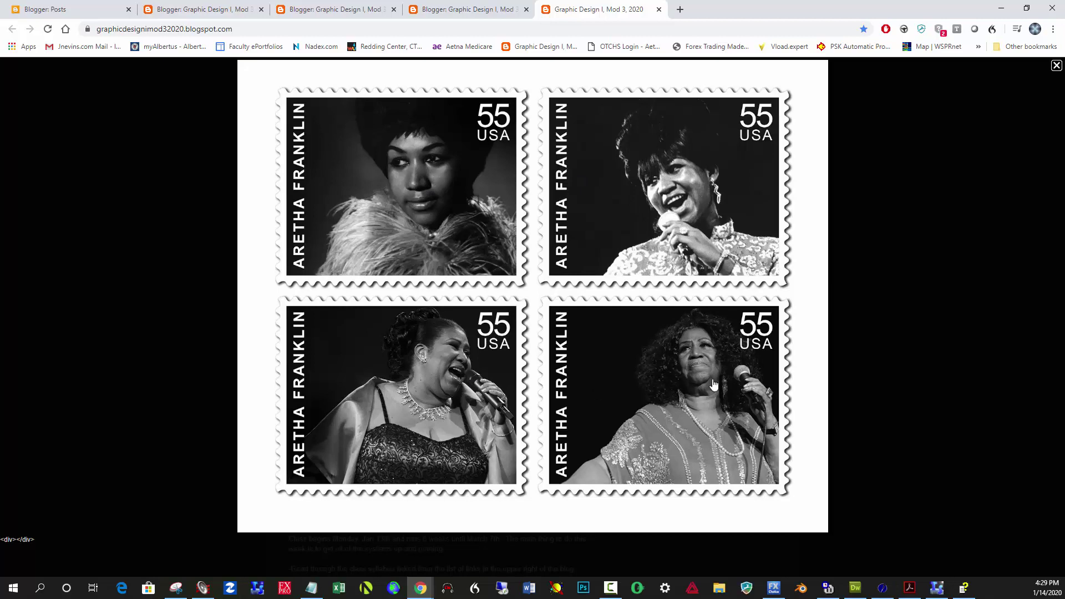
# Close the image viewer and delete the 1st Project post from the Posts list.
pyautogui.click(1055, 67)
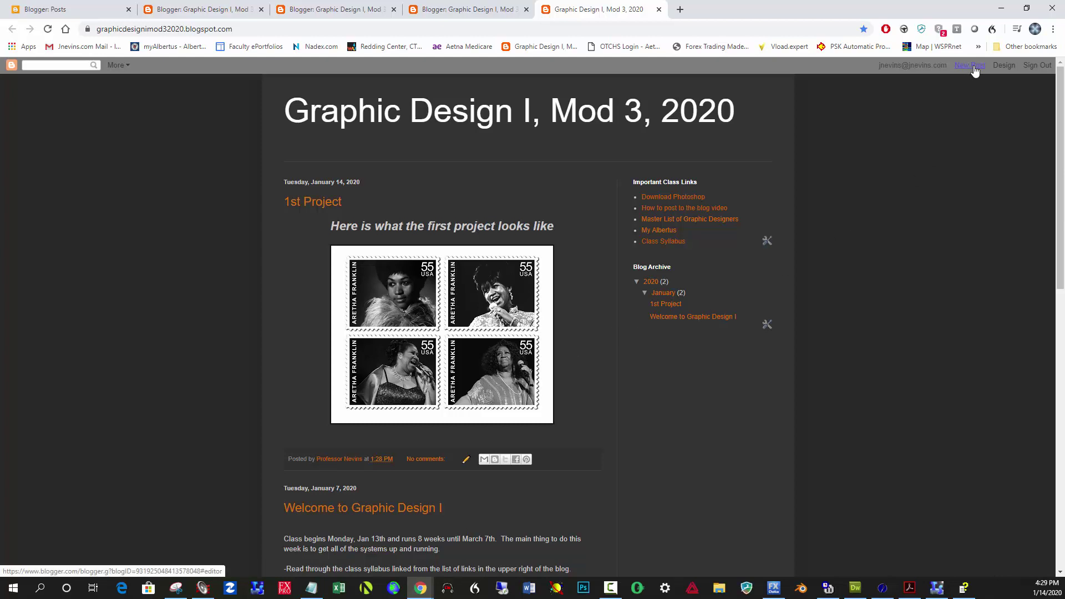
pyautogui.click(1004, 66)
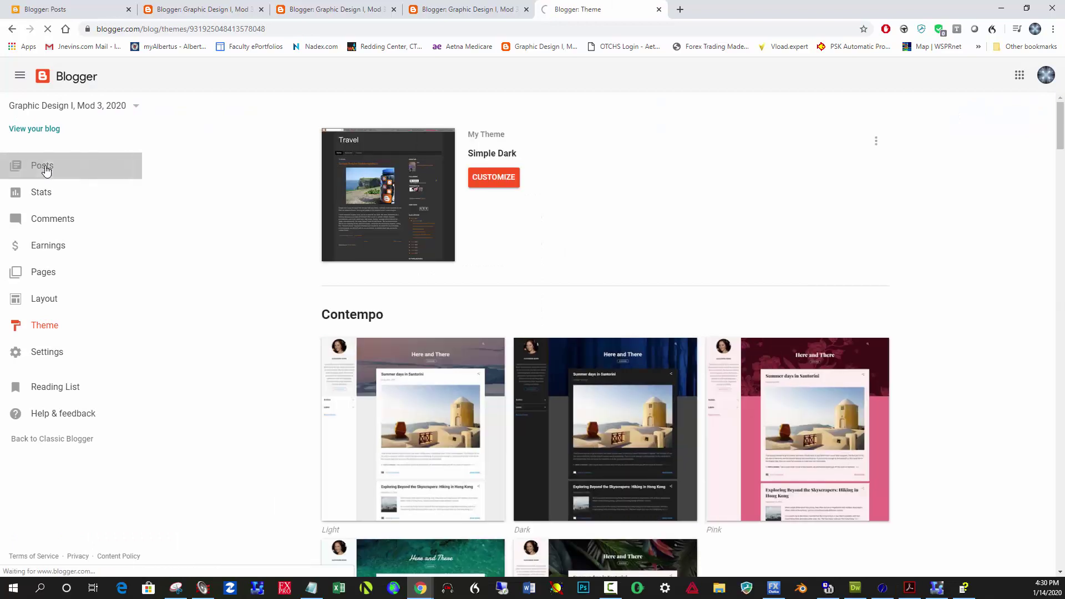
pyautogui.click(46, 168)
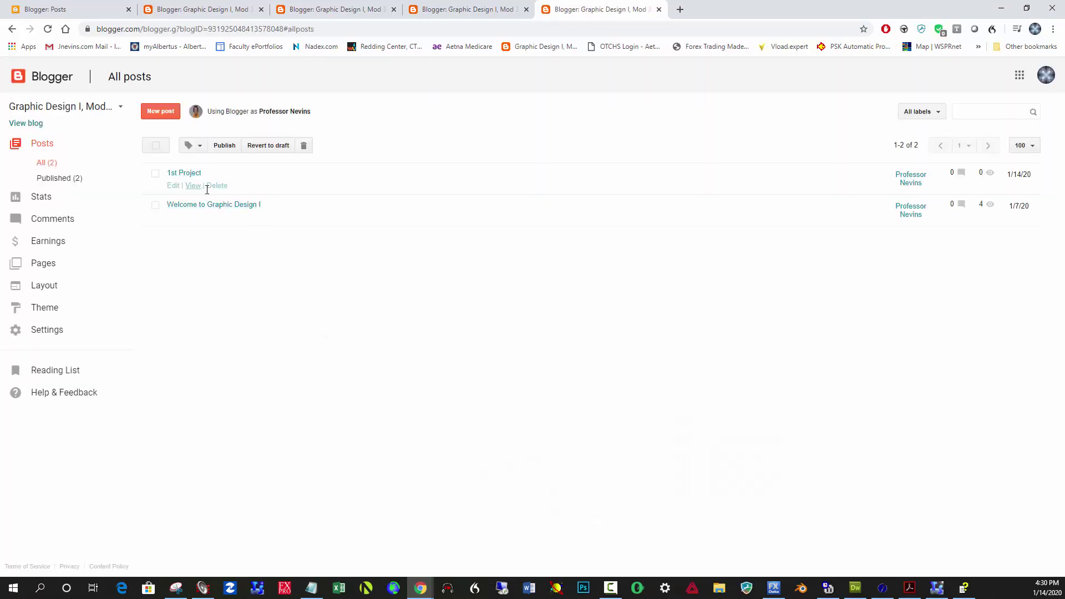
pyautogui.click(217, 187)
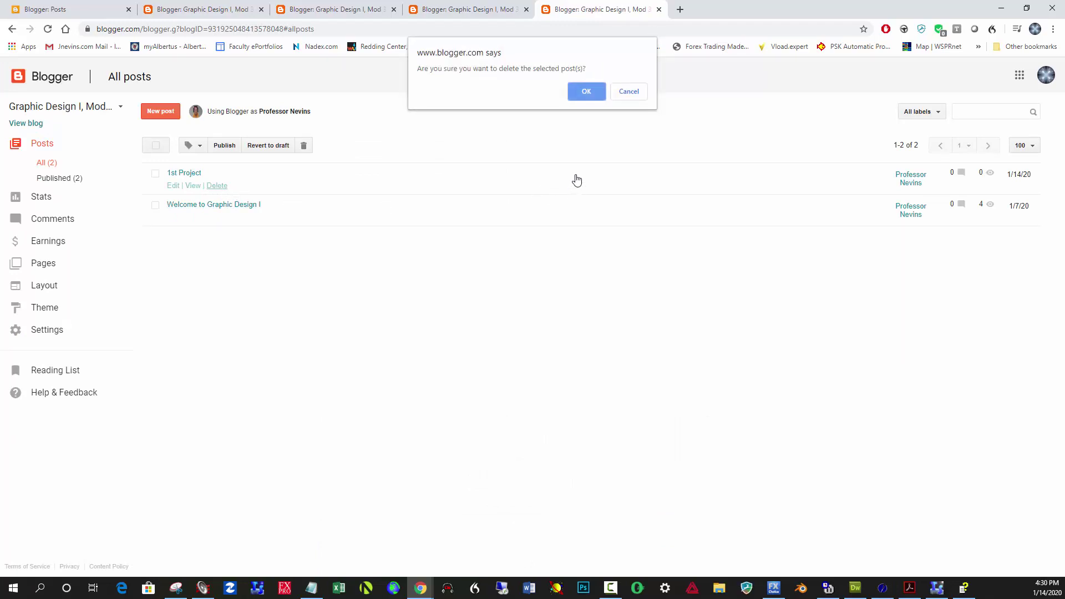
pyautogui.click(587, 92)
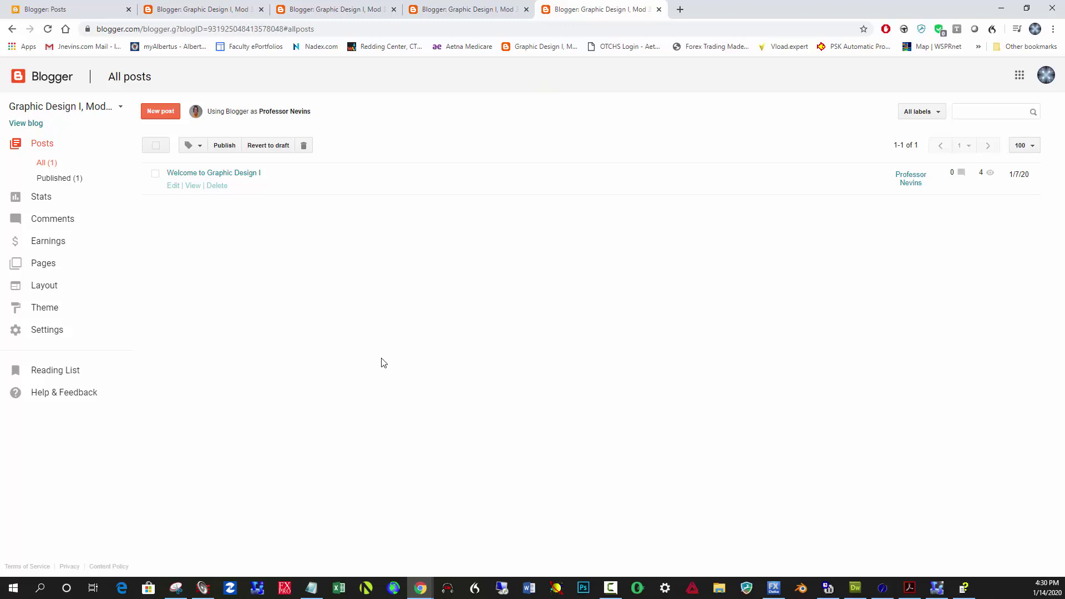
# Go to the blog's Settings and open the Add authors field under Permissions.
pyautogui.click(33, 331)
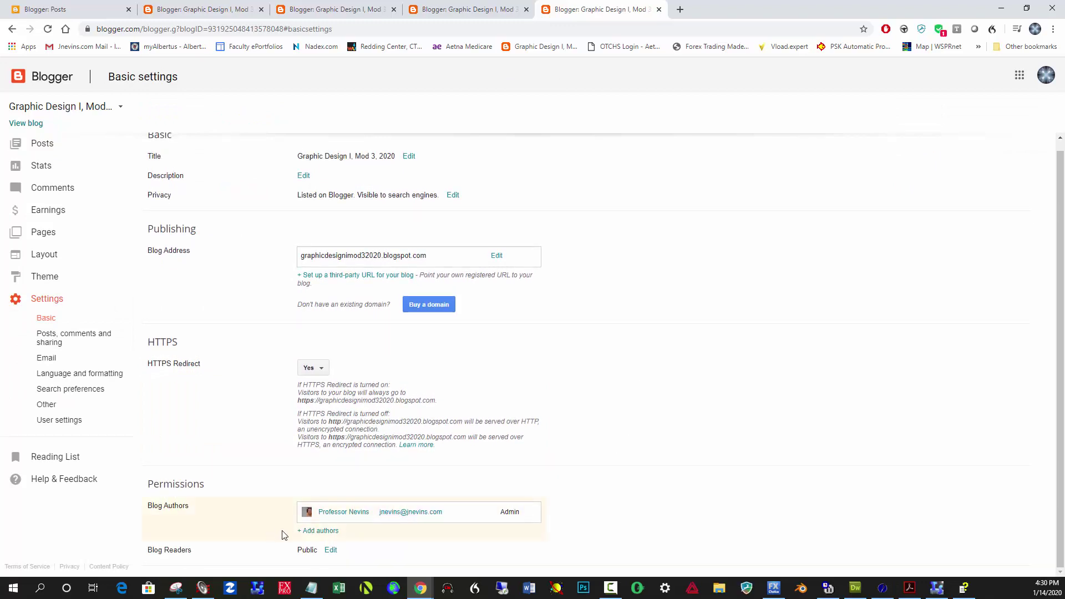
pyautogui.click(322, 531)
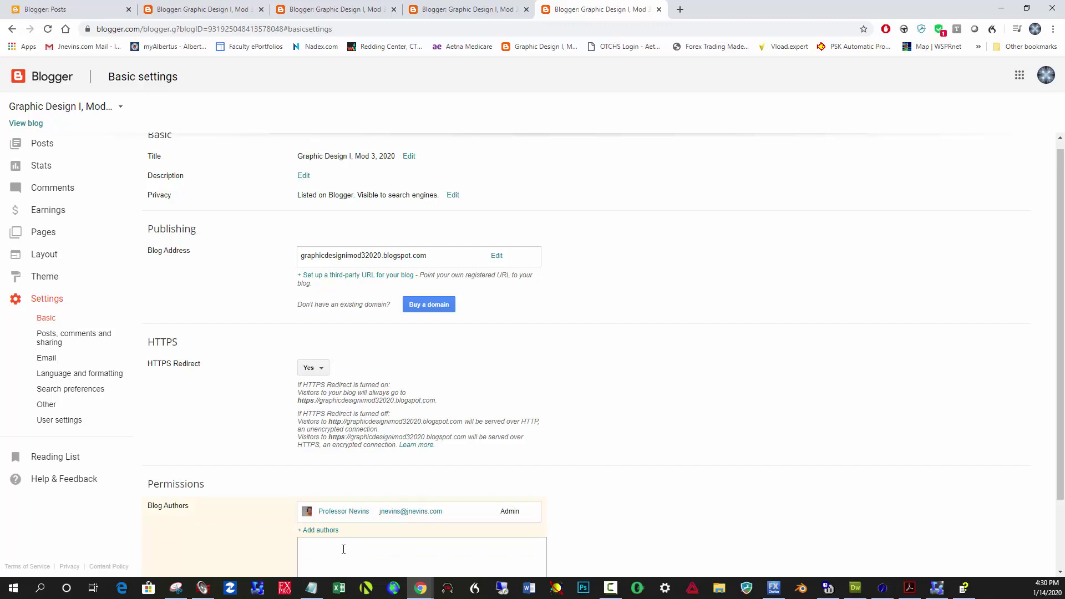